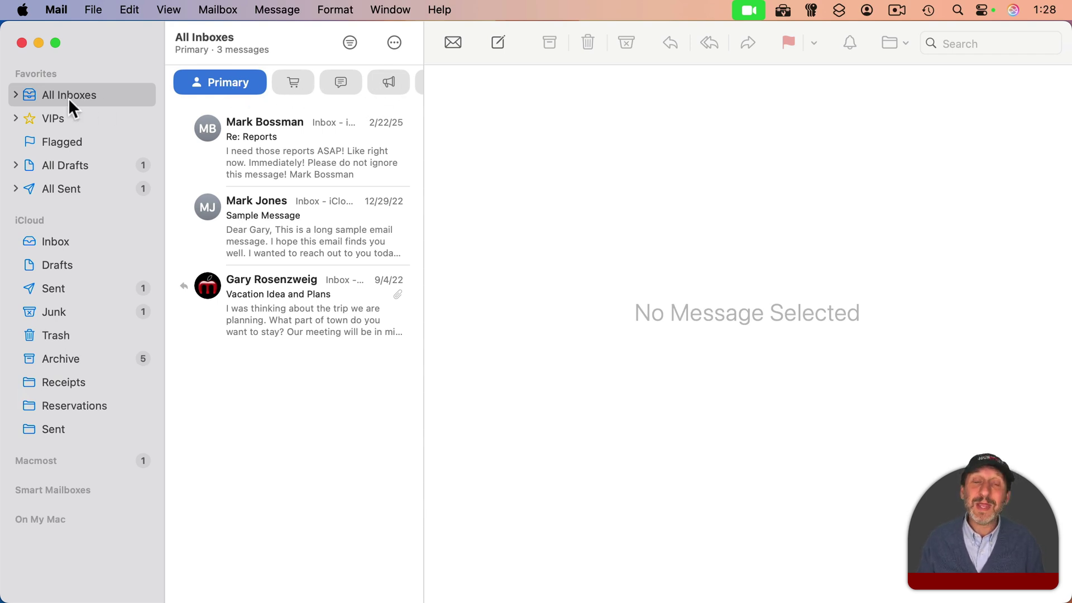
- Expand and collapse the individual inboxes, peek at Archive, then return to All Inboxes
left_click(15, 93)
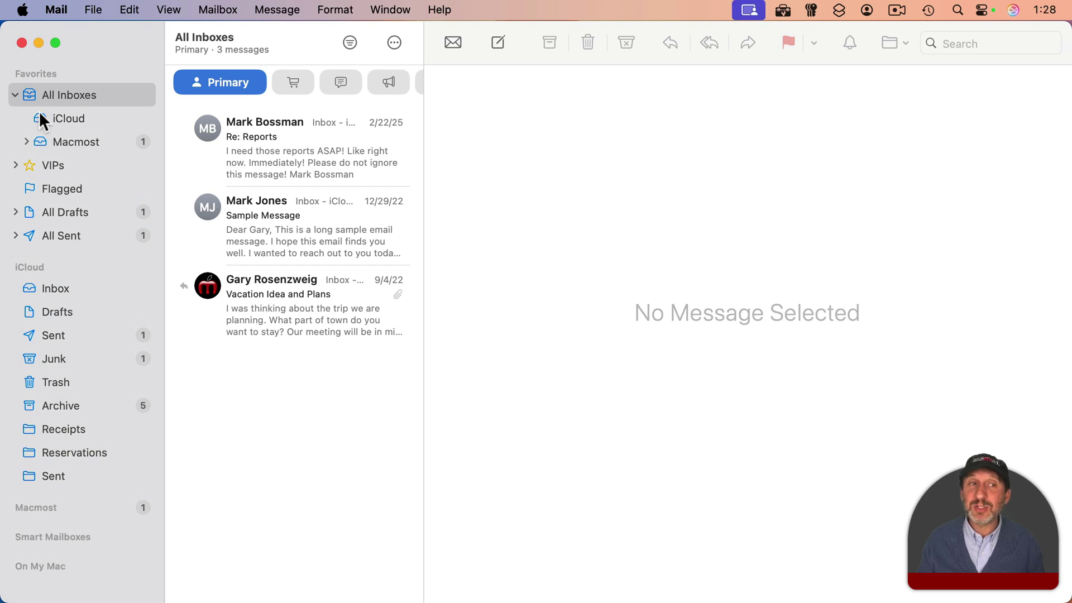
left_click(15, 93)
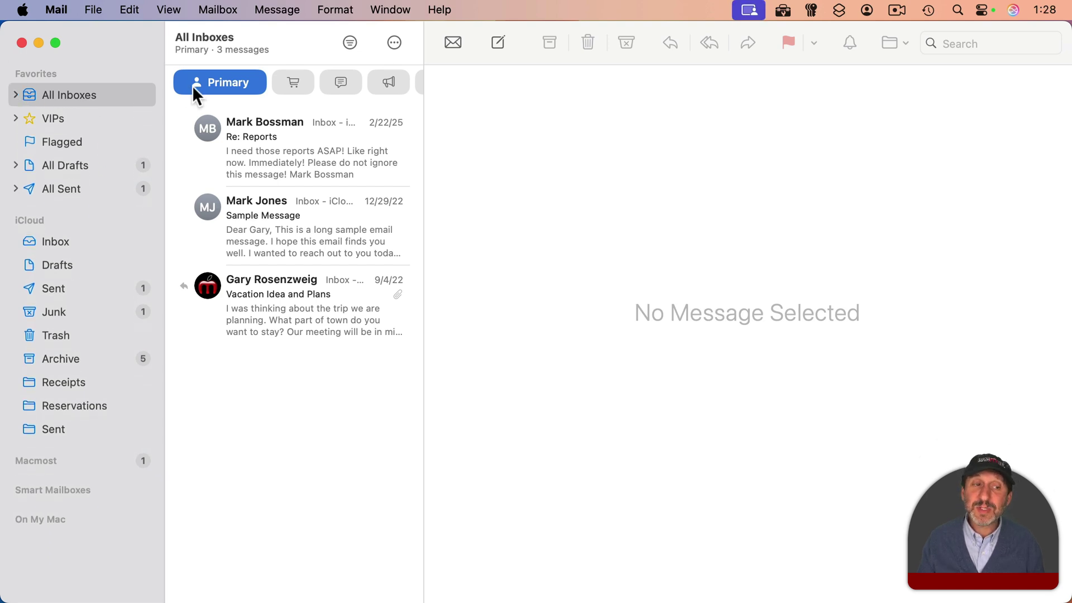
left_click(69, 357)
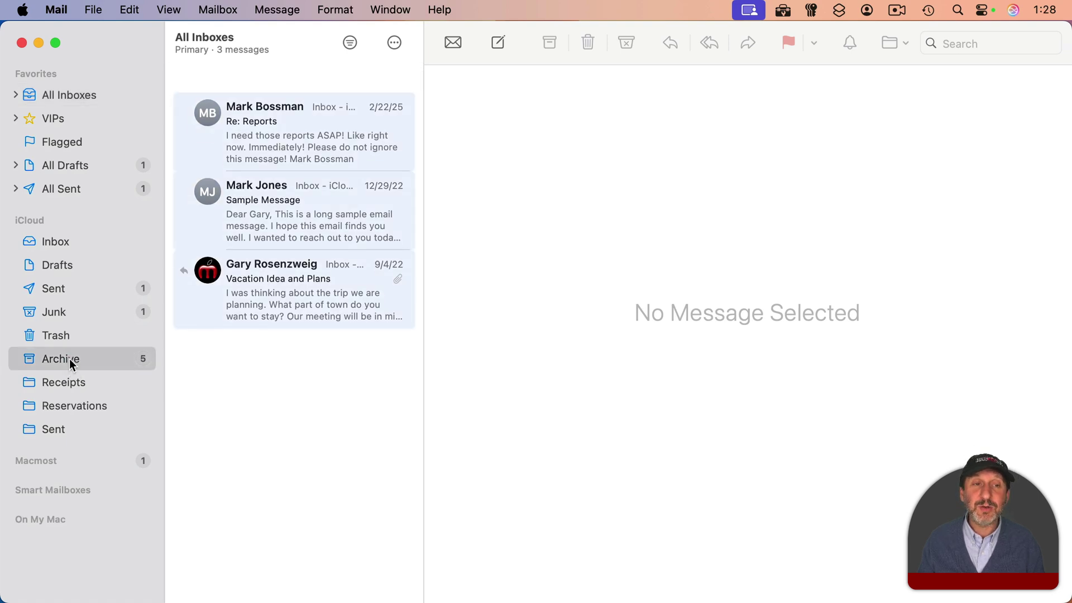
left_click(69, 93)
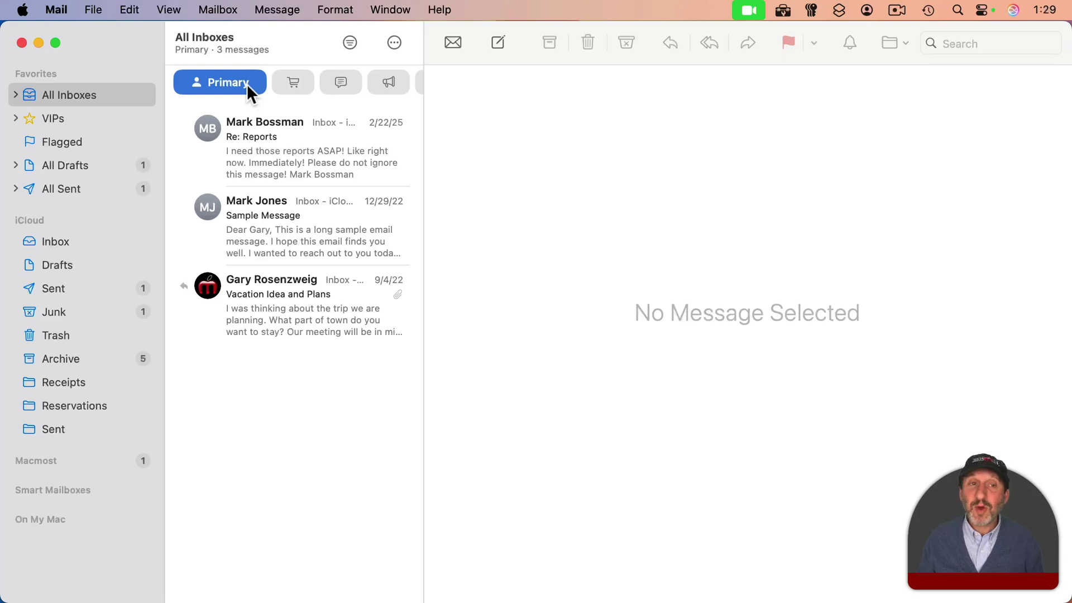
- Browse the Transactions, Updates and Promotions categories, back to Primary, then Transactions again
left_click(300, 86)
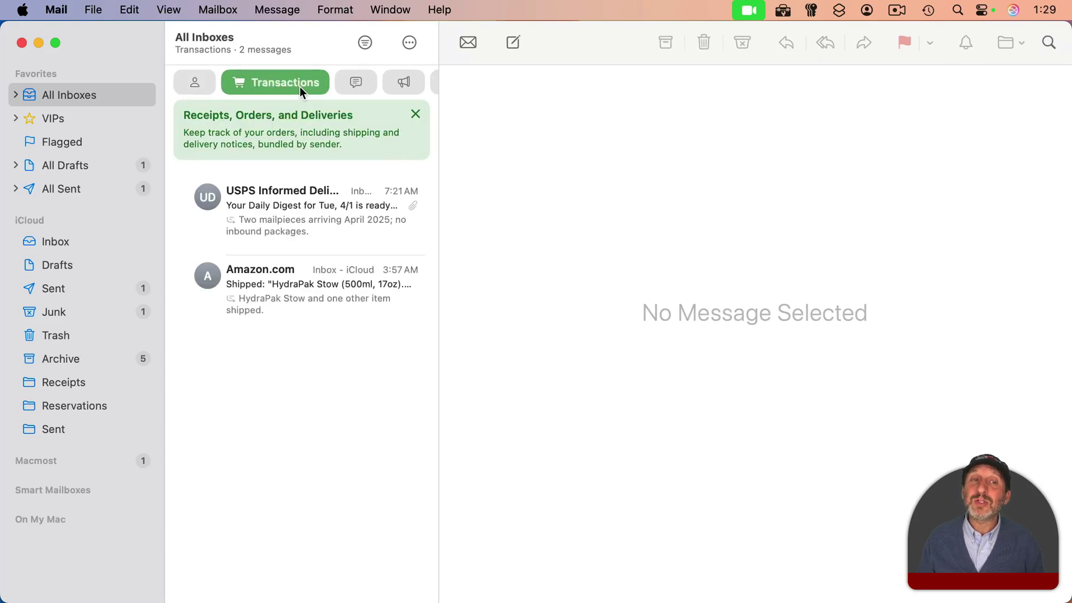
left_click(347, 83)
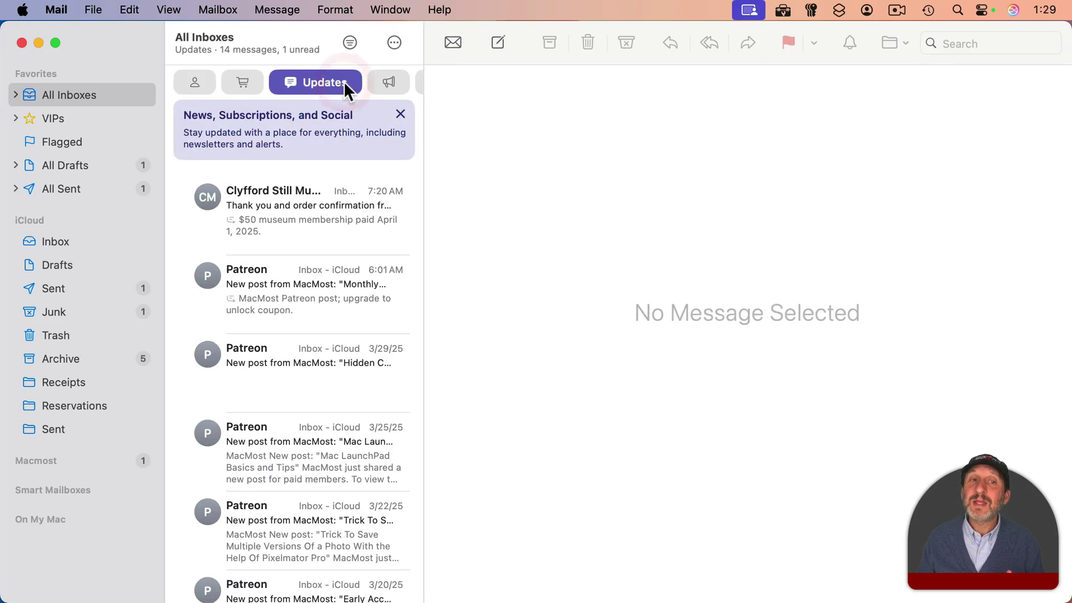
left_click(388, 84)
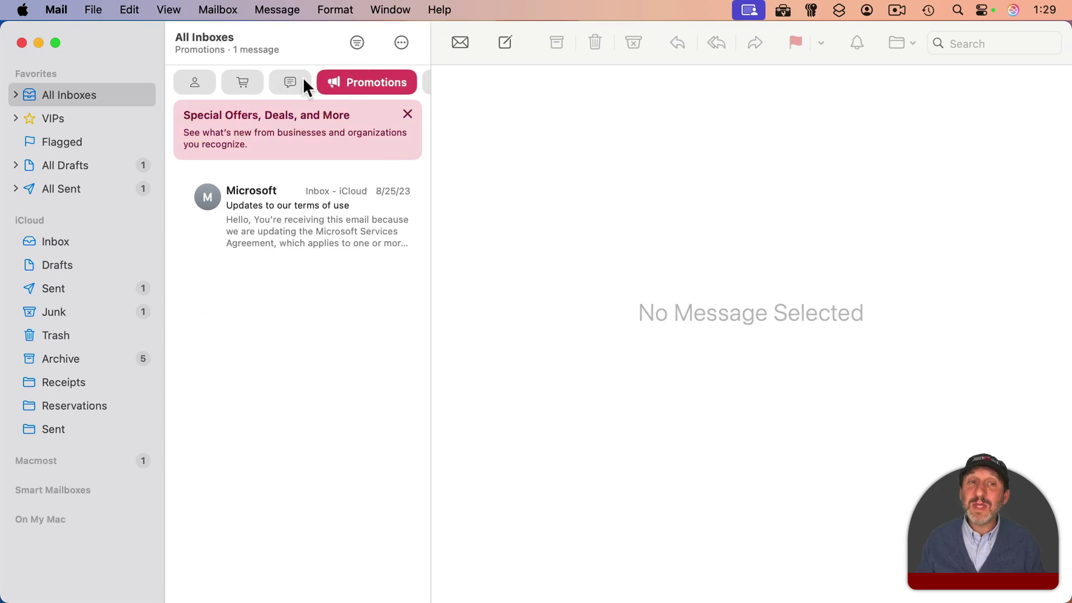
left_click(288, 84)
left_click(257, 85)
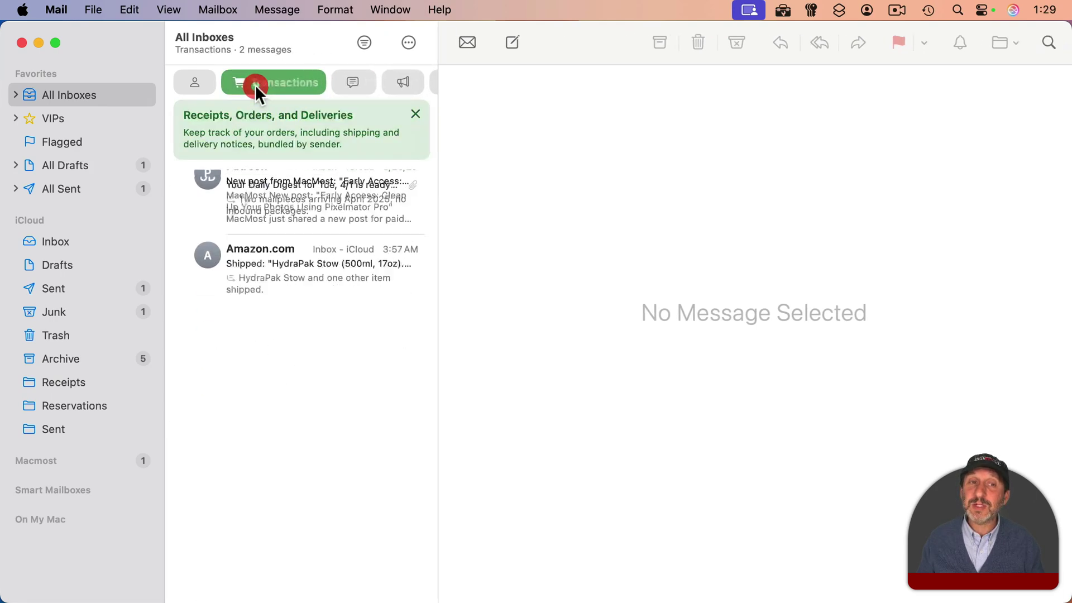
left_click(203, 84)
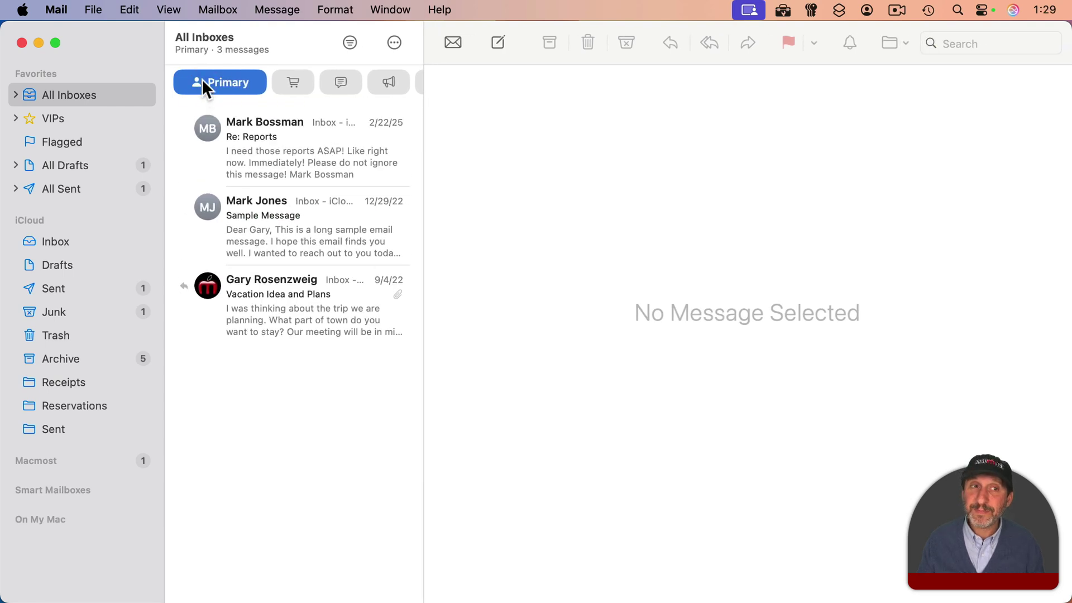
left_click(287, 78)
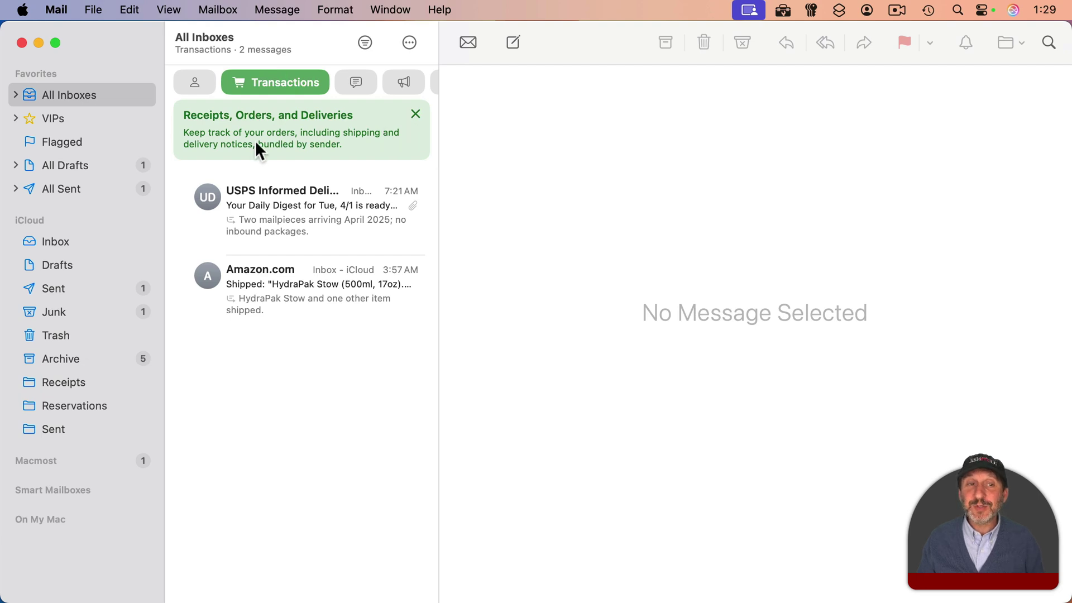
- Close the Receipts/Orders/Deliveries, News/Subscriptions/Social and Special Offers banners, ending on Primary
left_click(415, 114)
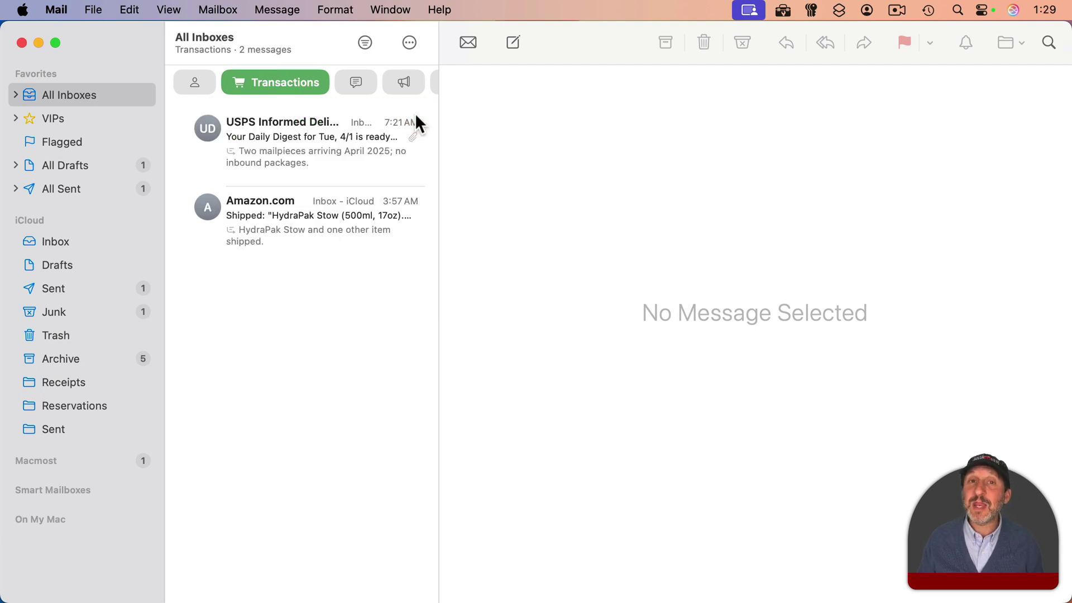
left_click(355, 83)
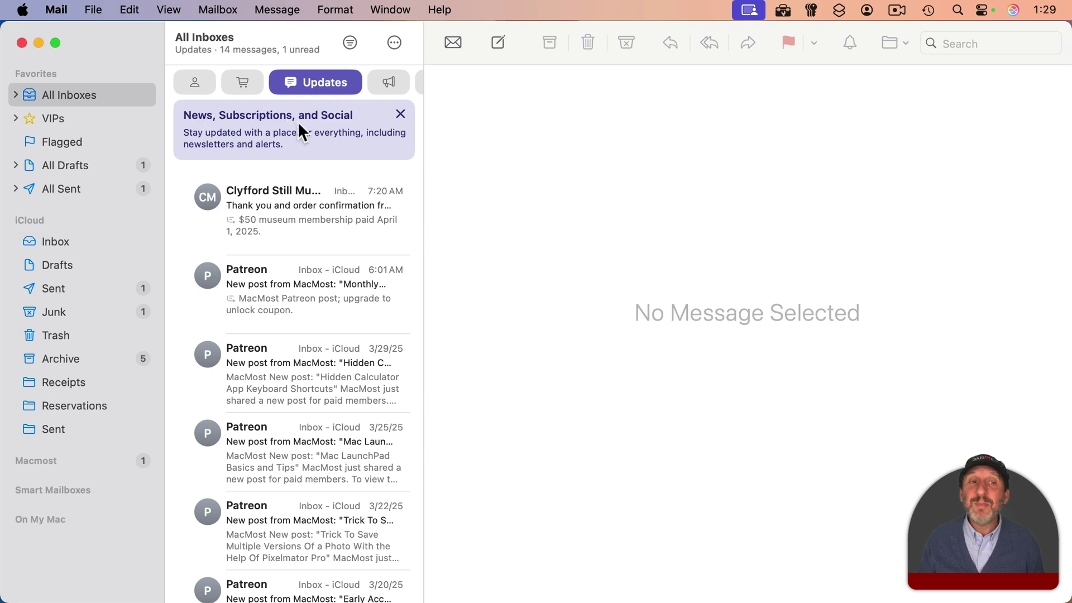
left_click(400, 115)
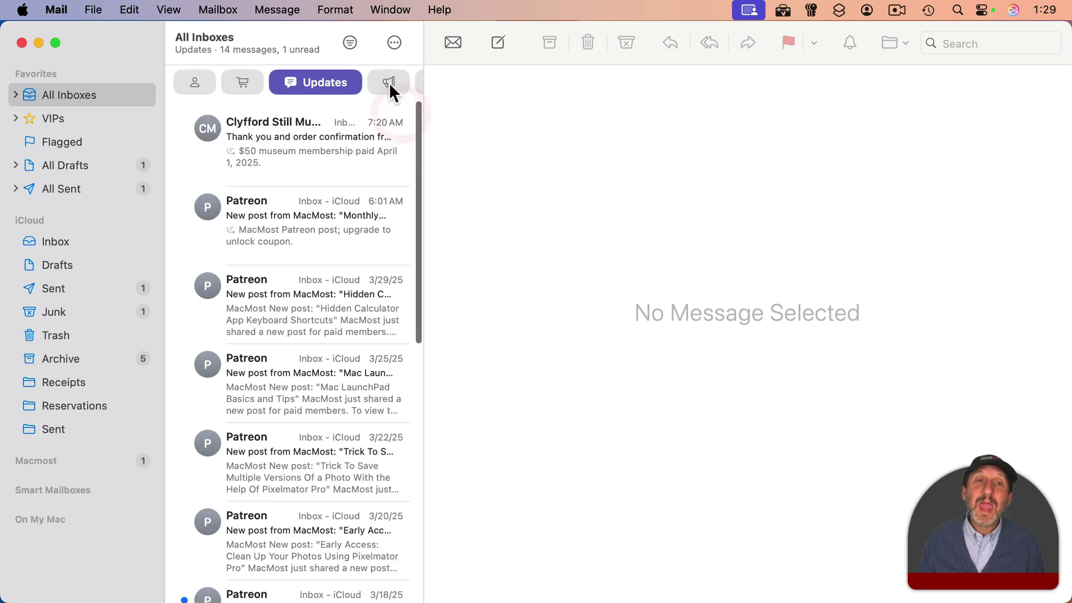
left_click(389, 82)
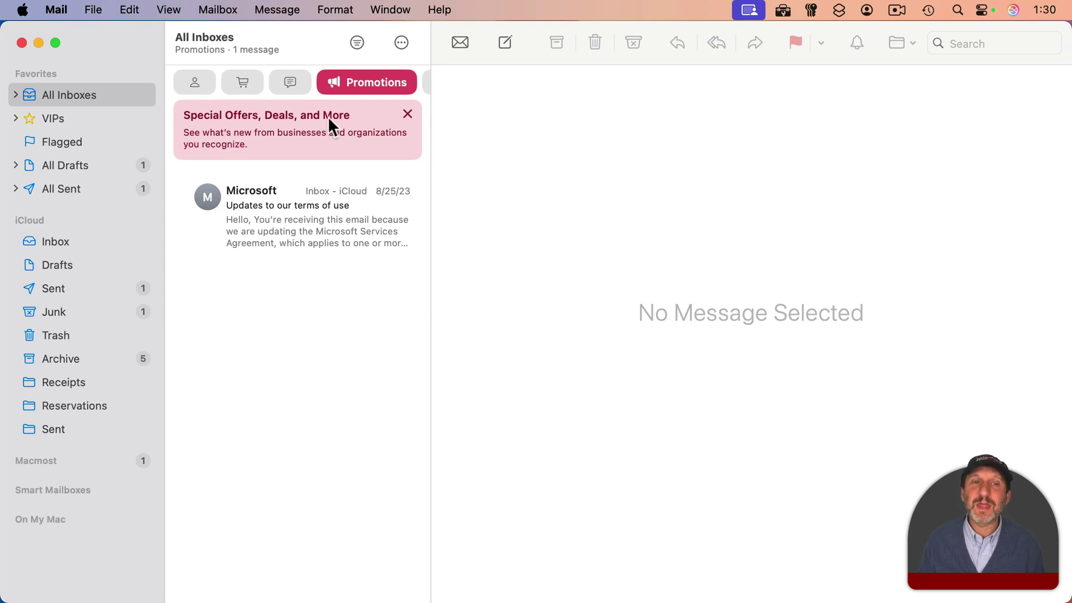
left_click(408, 114)
left_click(296, 85)
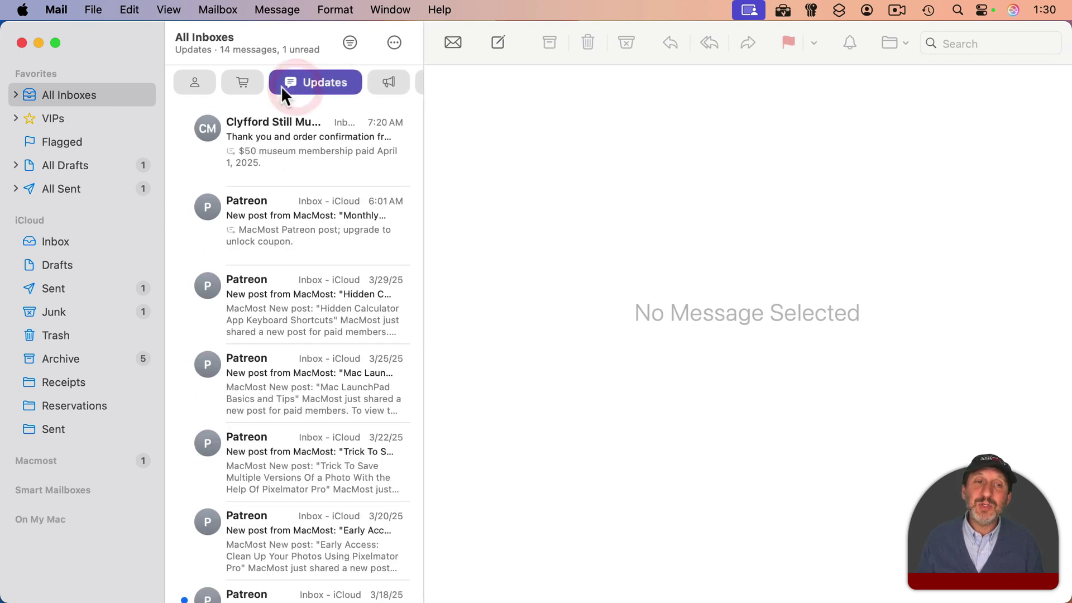
left_click(250, 88)
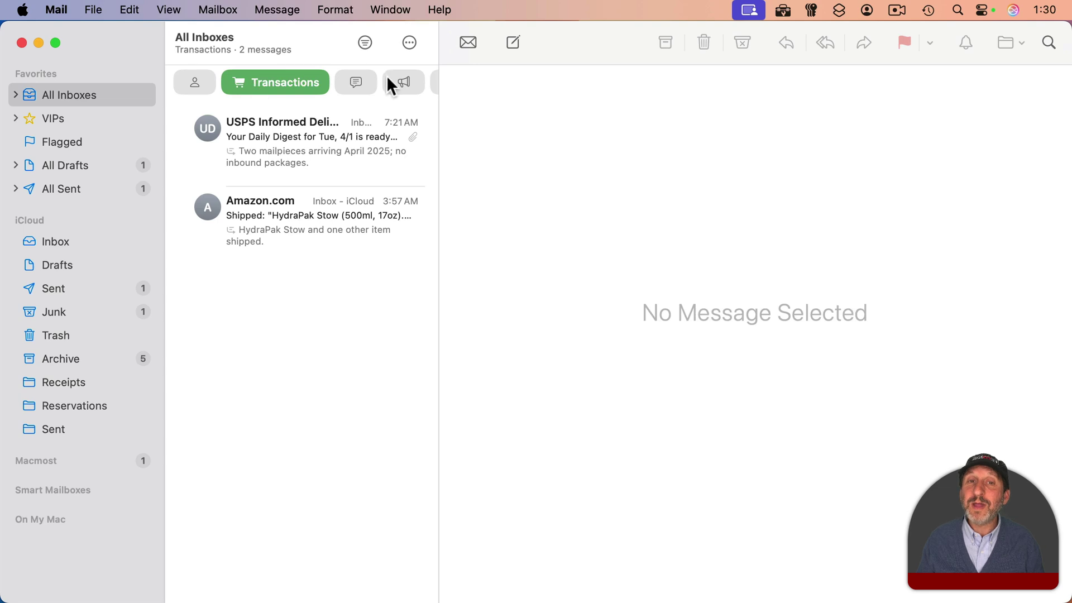
left_click(203, 80)
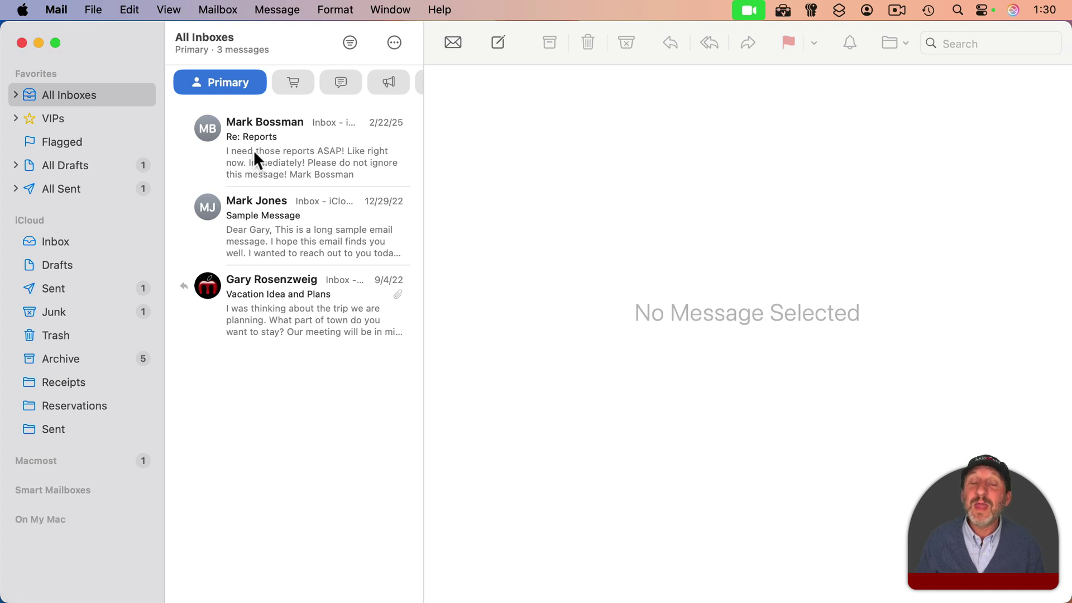
- Open the Sample Message email and always categorize its sender as Primary
left_click(271, 233)
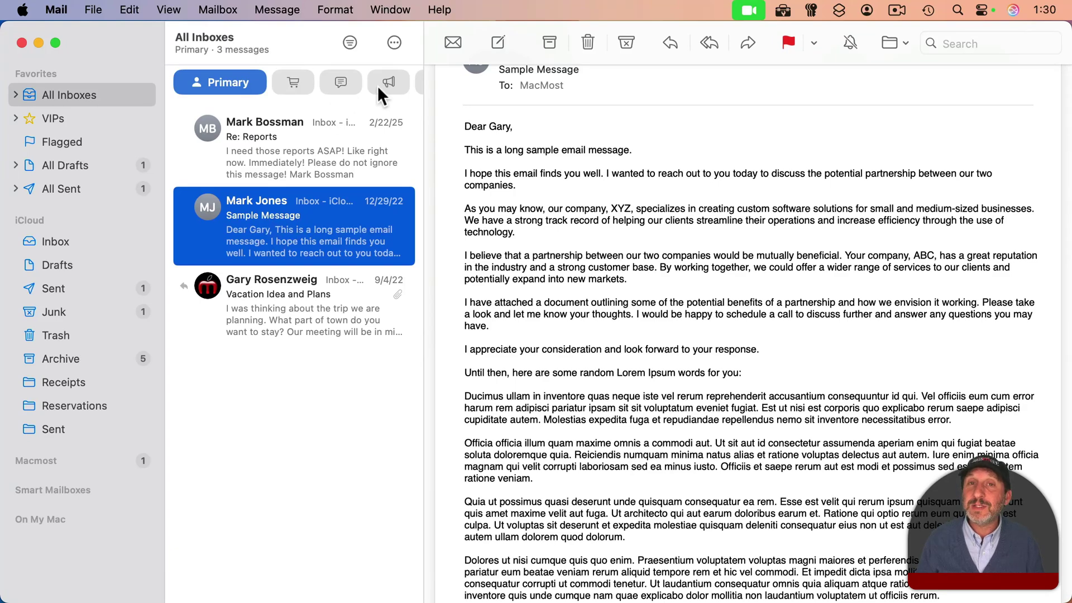
left_click(284, 230, "ctrl")
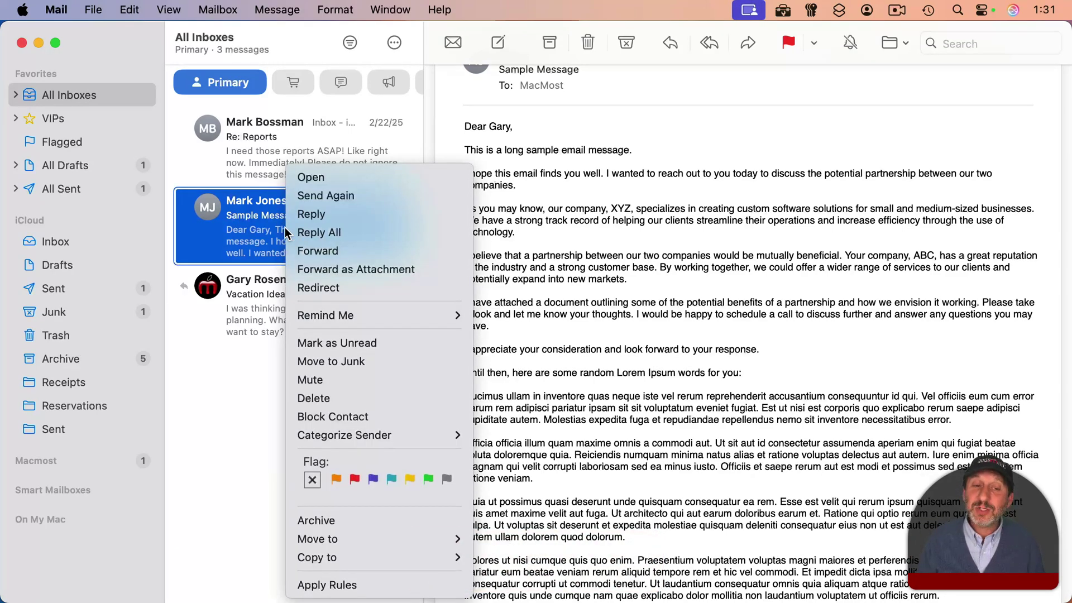
mouse_move(333, 437)
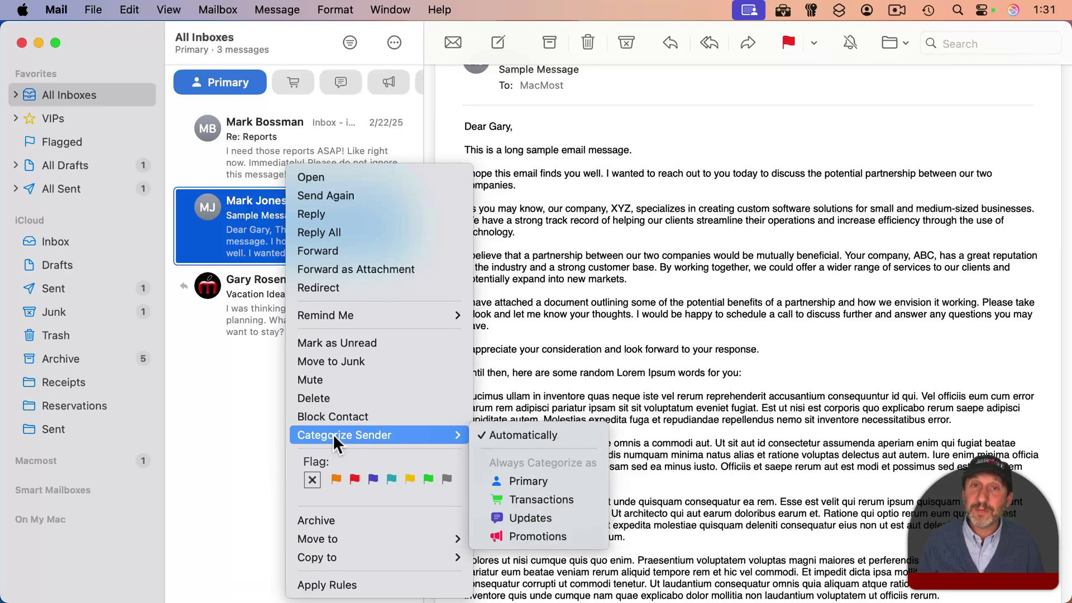
left_click(525, 481)
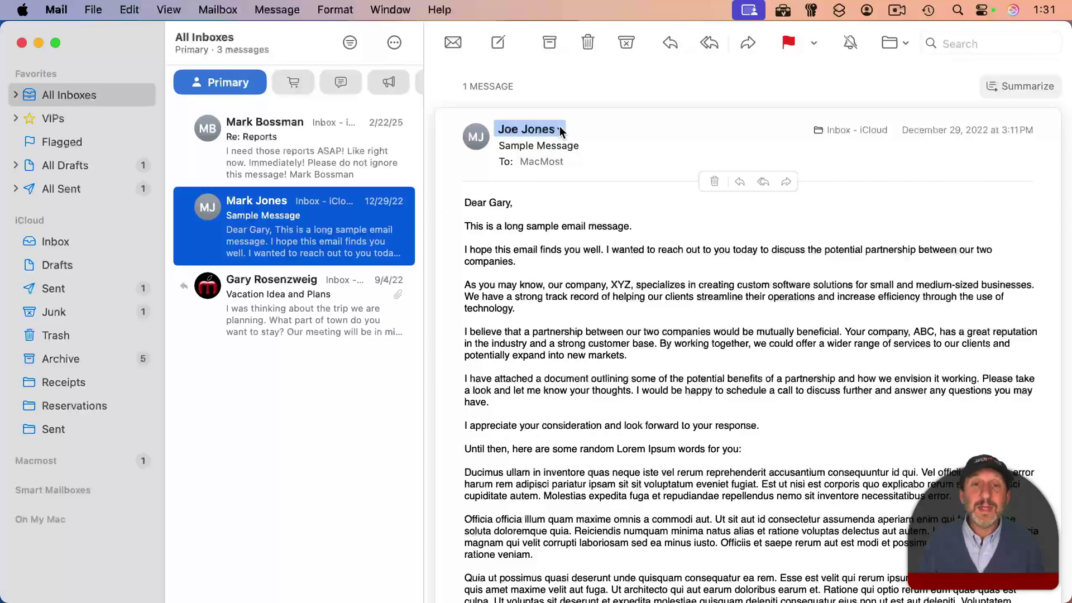
- Recategorize the Sample Message sender as Promotions, then view the Transactions category
left_click(560, 131)
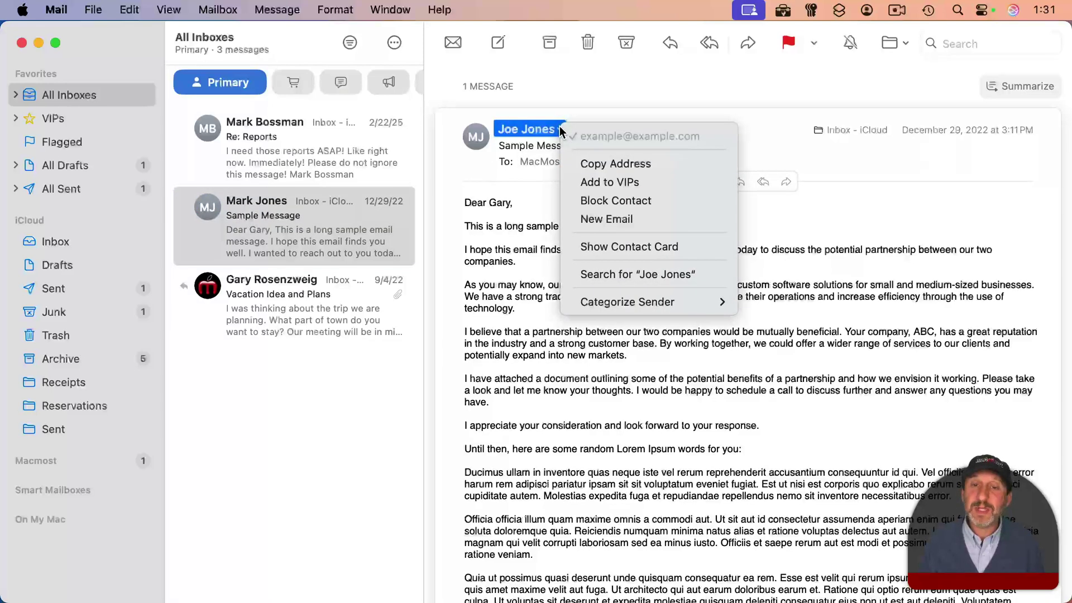
mouse_move(615, 296)
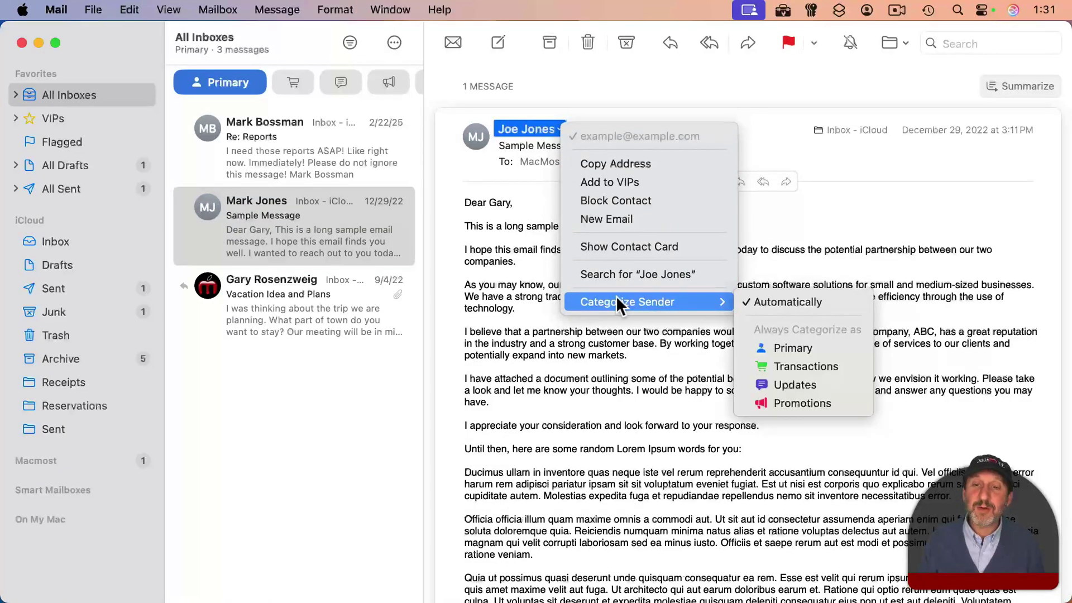
left_click(802, 401)
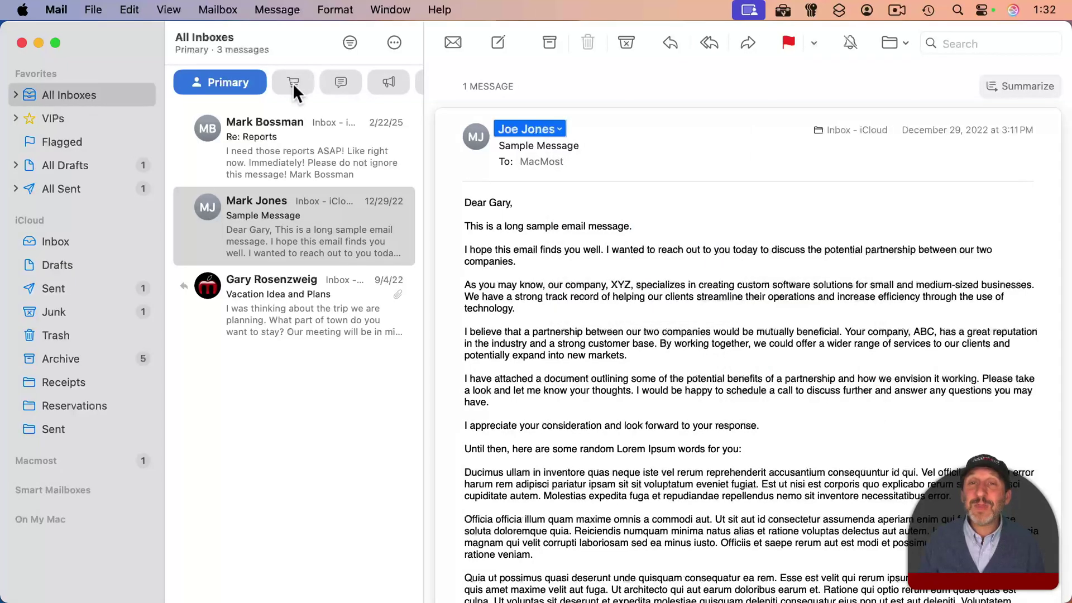
left_click(293, 84)
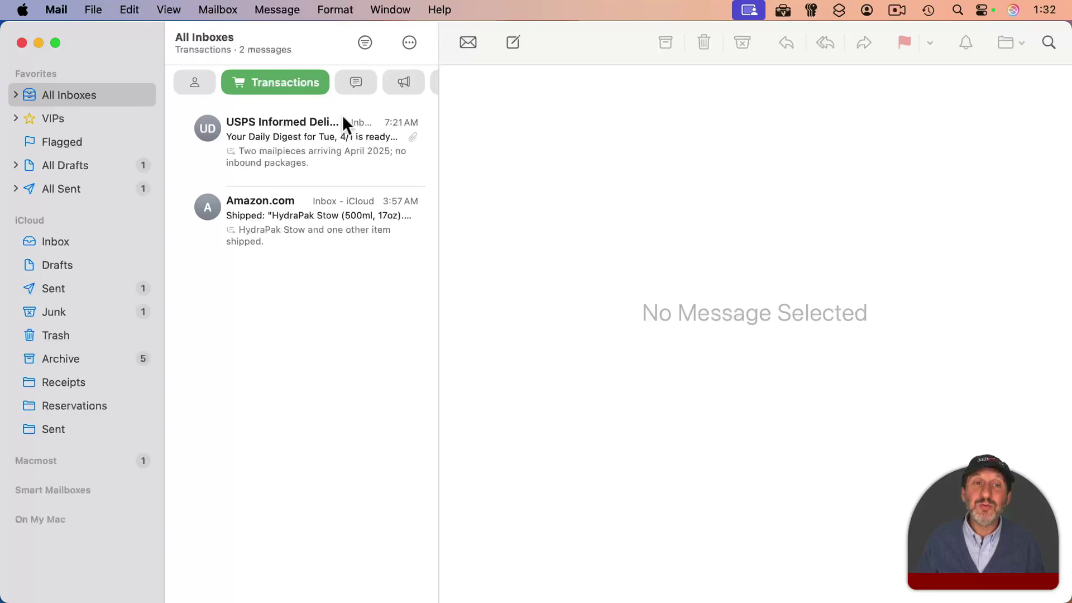
- Open the USPS Informed Delivery message and review its sender's Categorize Sender options
left_click(284, 138)
left_click(651, 95)
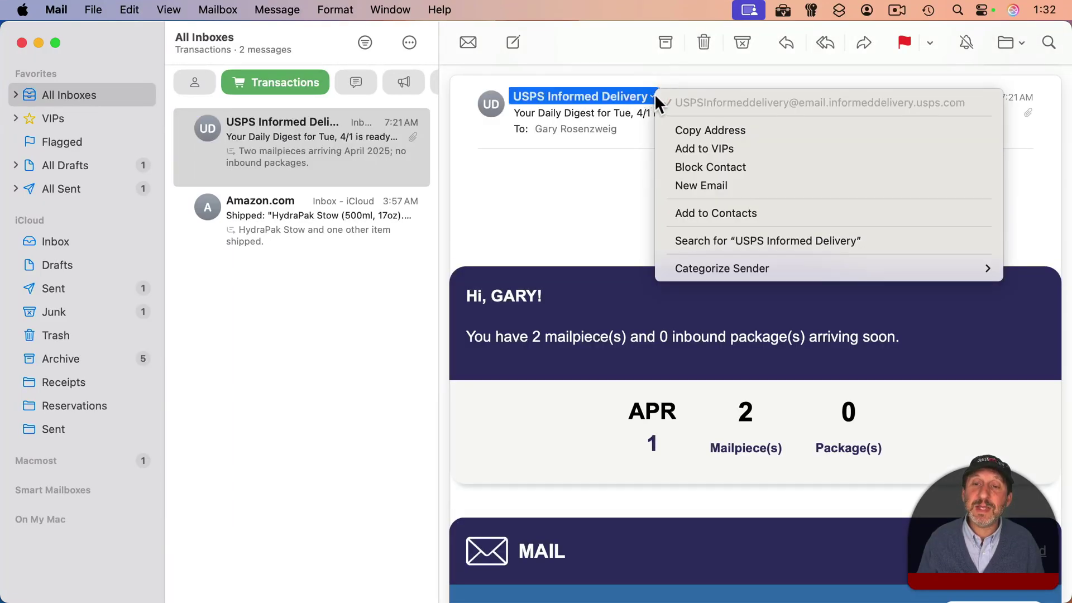
mouse_move(709, 269)
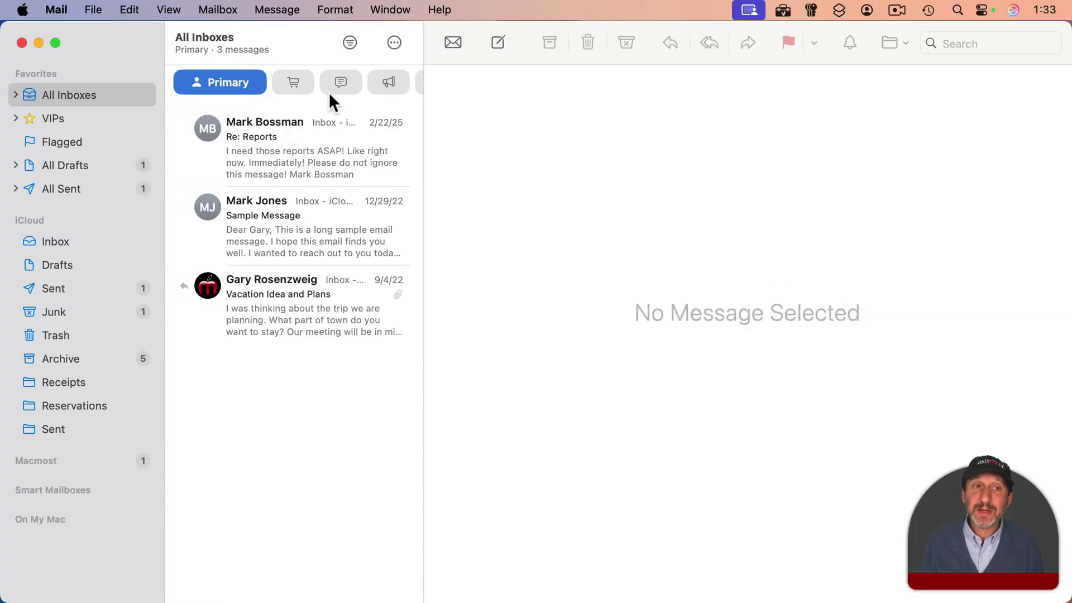
left_click(173, 10)
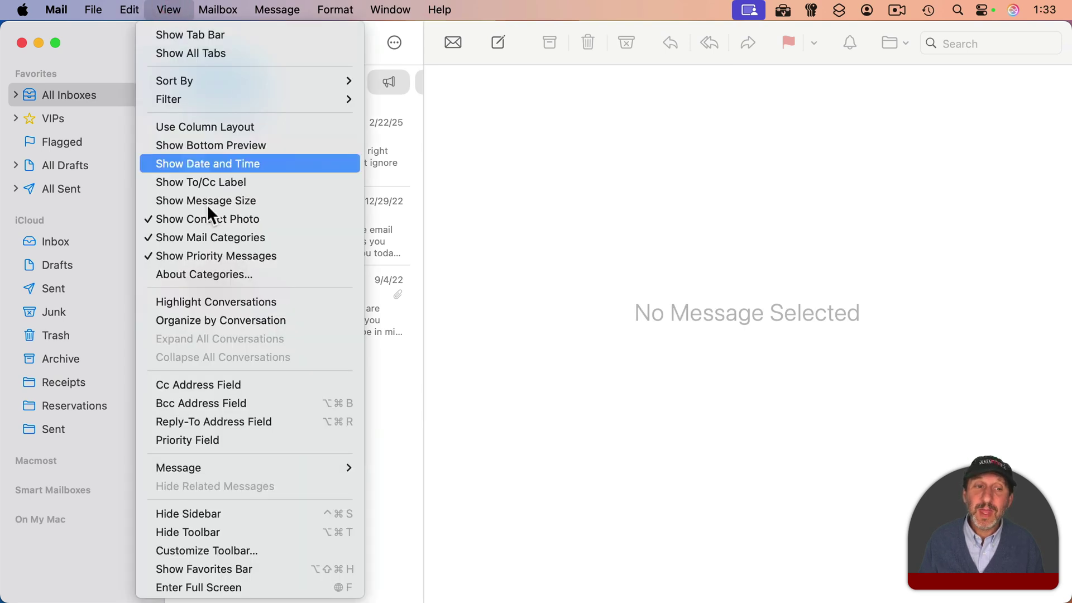
left_click(207, 272)
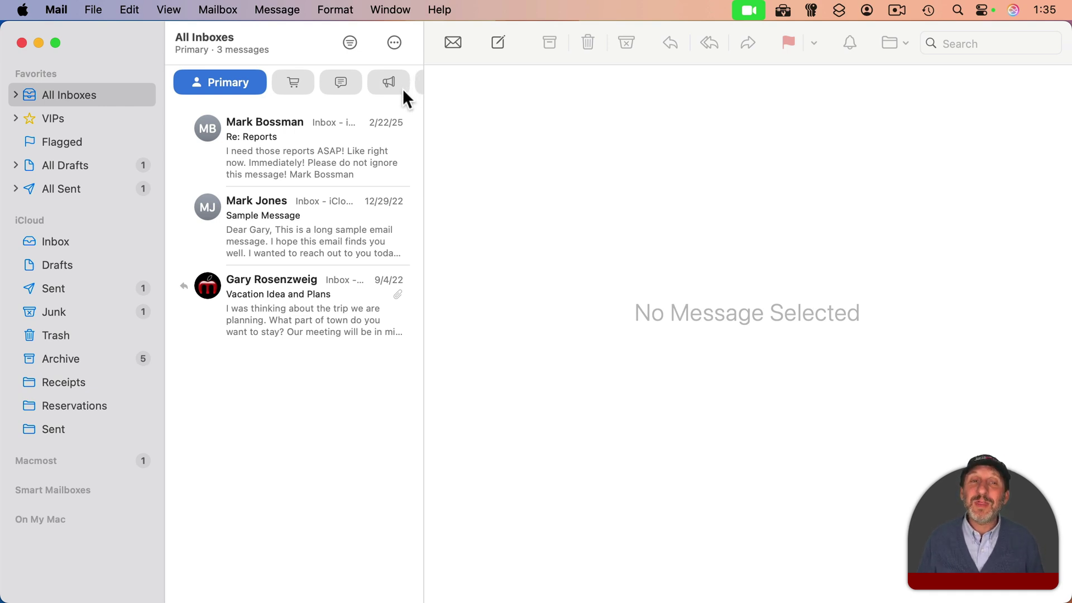
- Show All Mail, dismiss the See All Messages tip, and cycle through each category tab
left_click(417, 80)
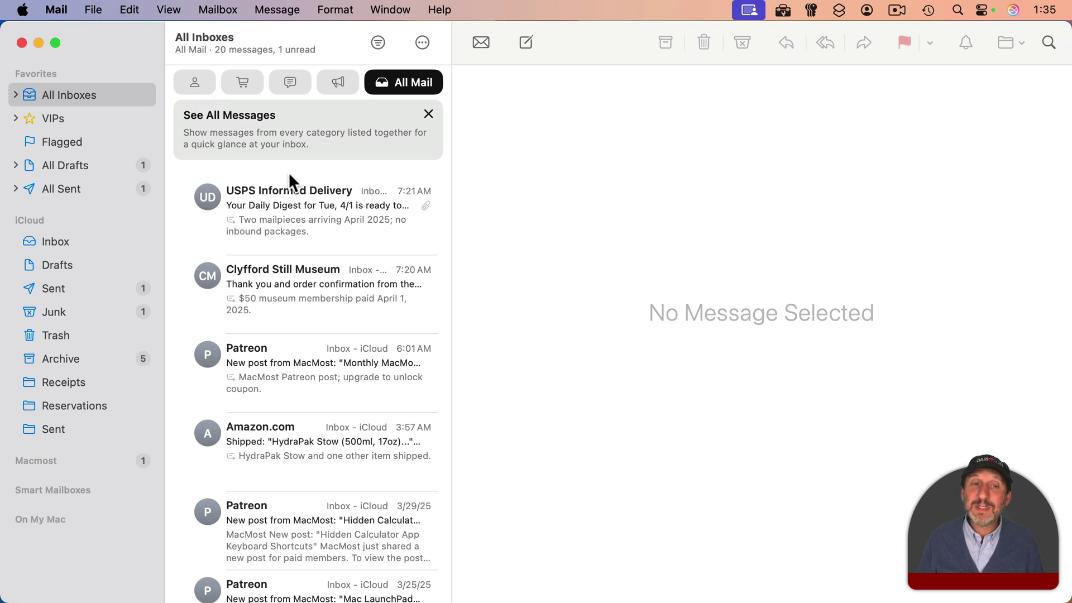
left_click(428, 115)
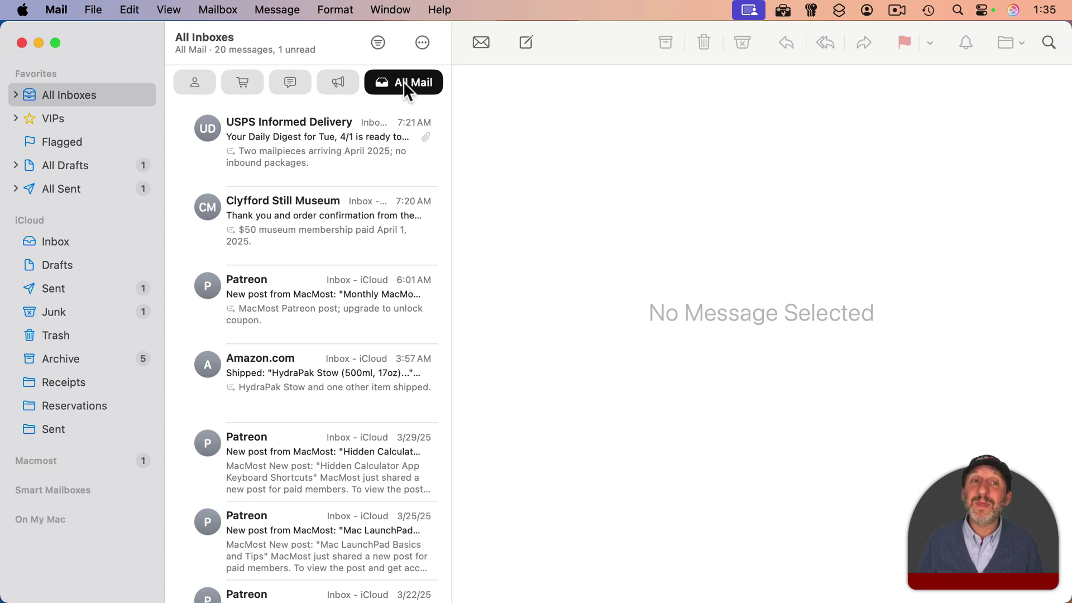
left_click(199, 84)
left_click(295, 80)
left_click(348, 82)
left_click(380, 82)
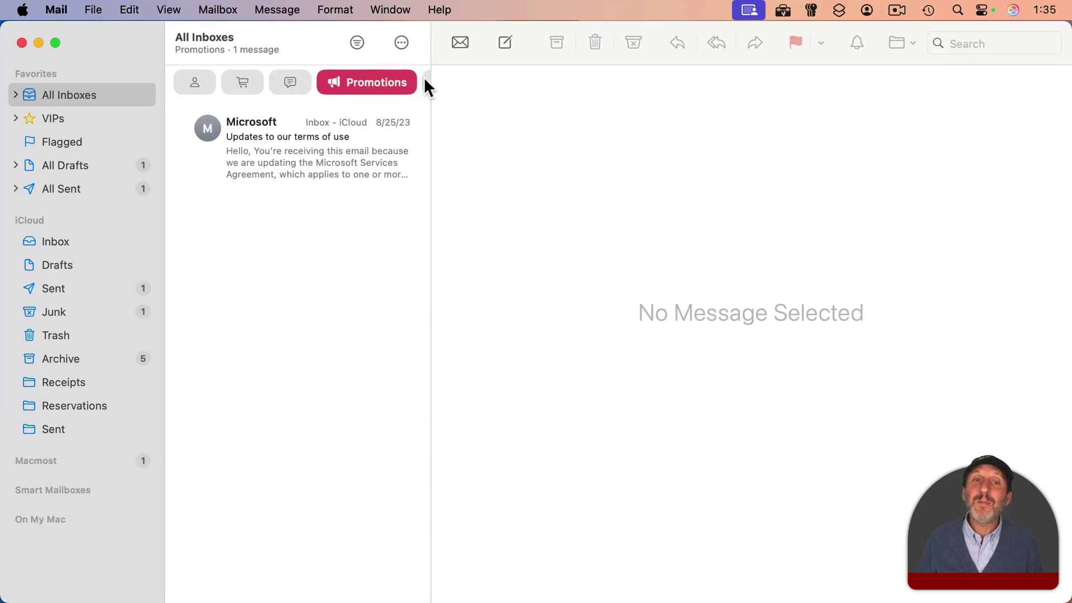
left_click(423, 77)
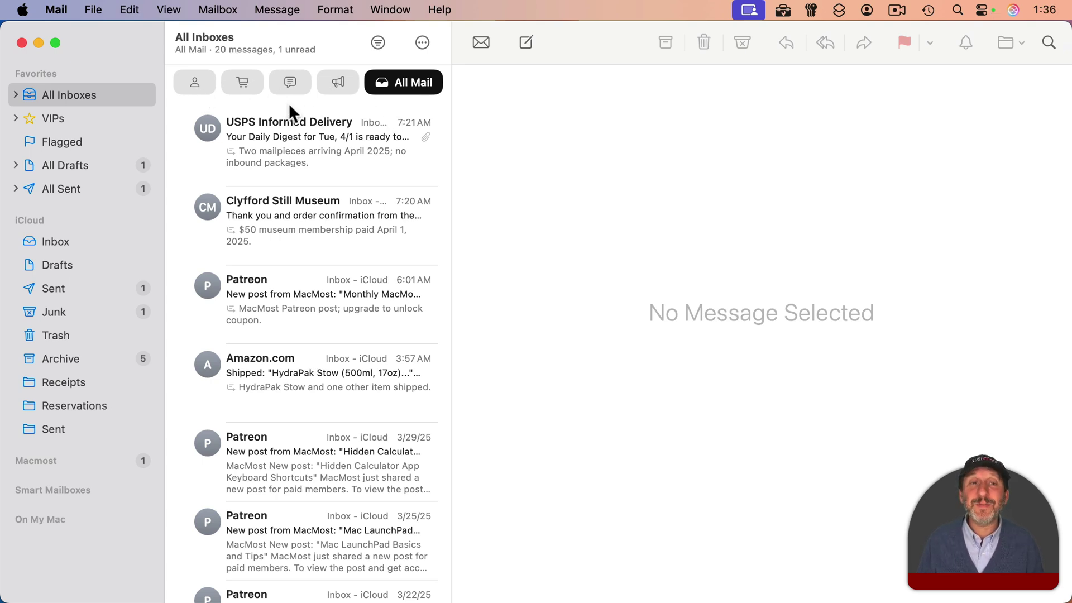
- Switch between the Transactions category and All Mail, finishing on Primary
left_click(255, 80)
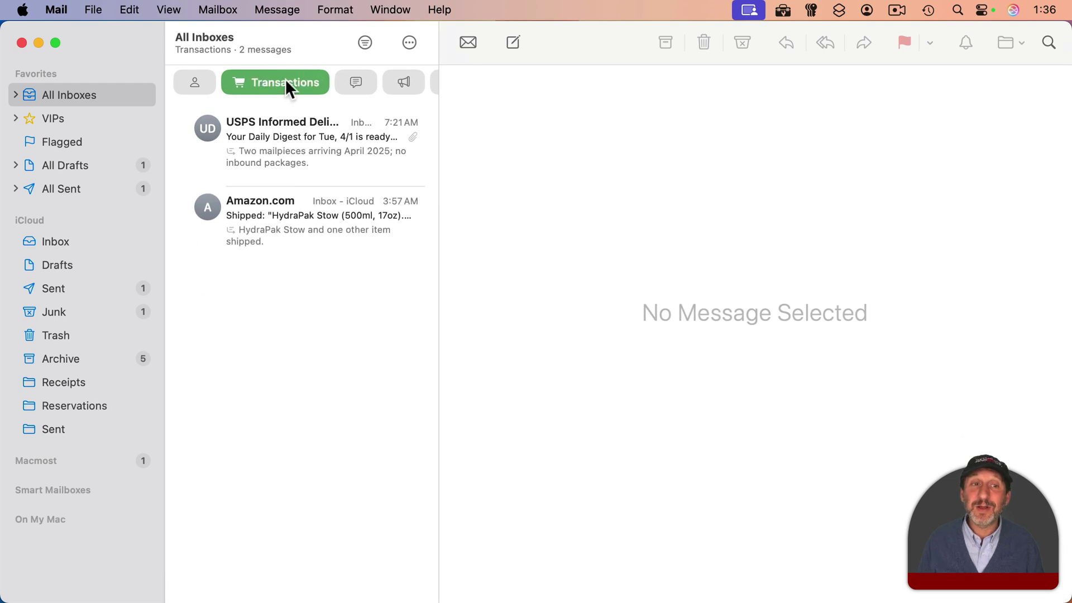
left_click(370, 81)
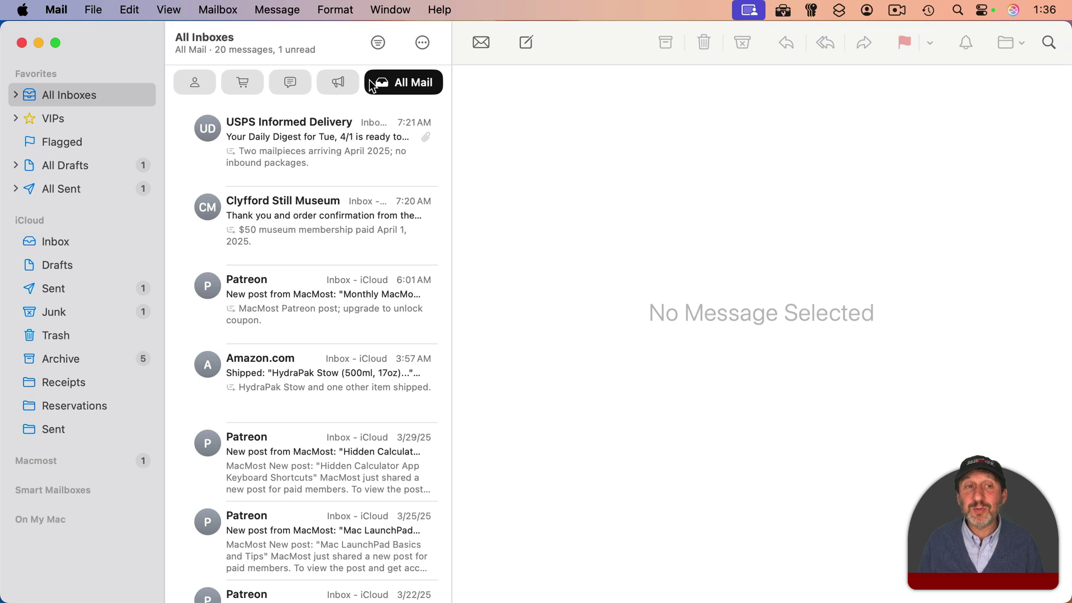
left_click(369, 85)
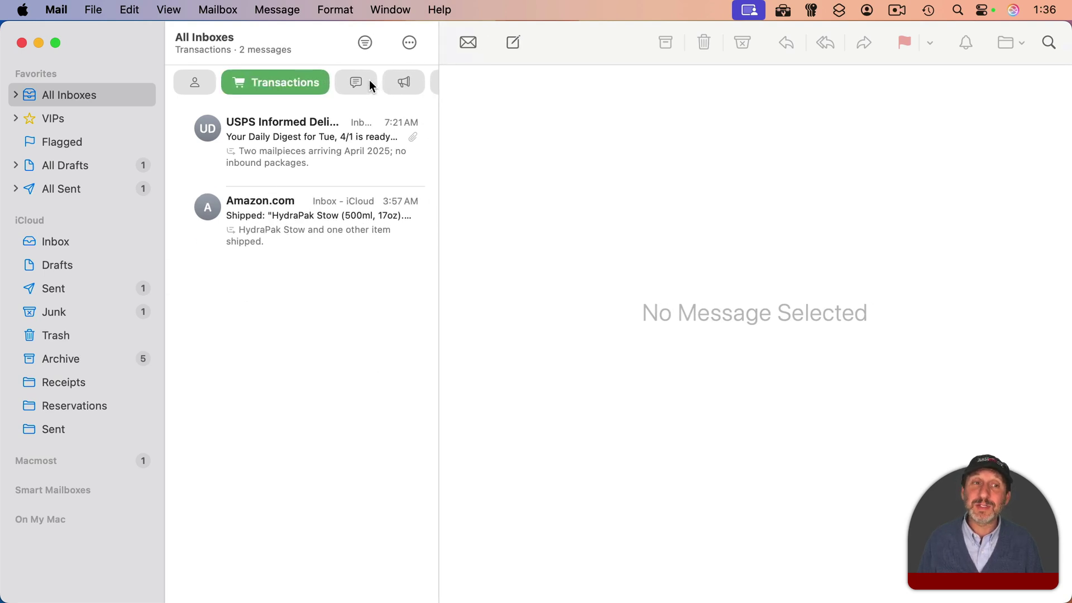
left_click(189, 81)
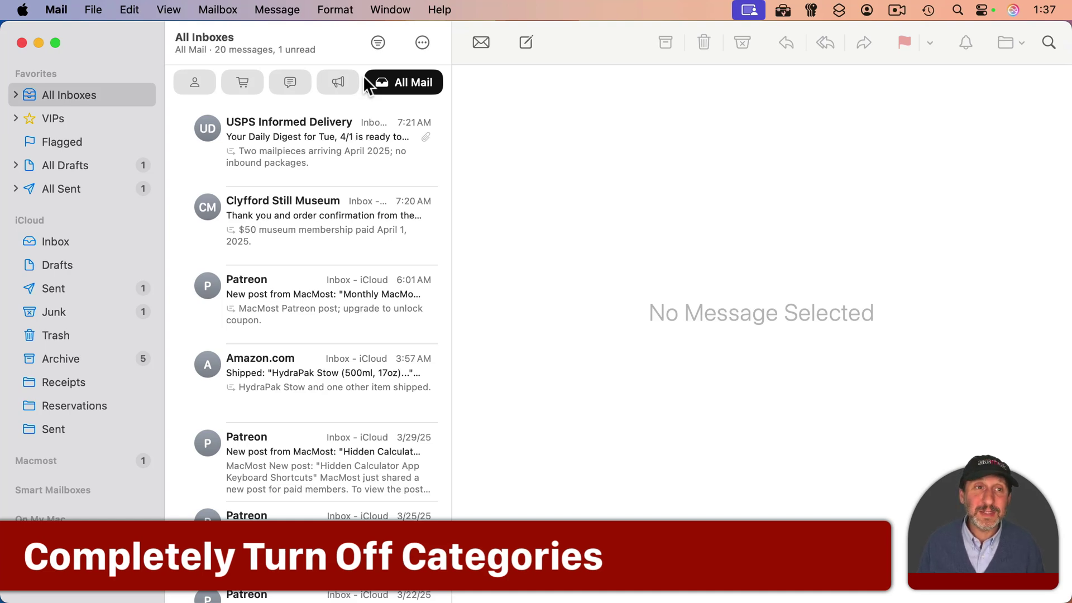
left_click(170, 10)
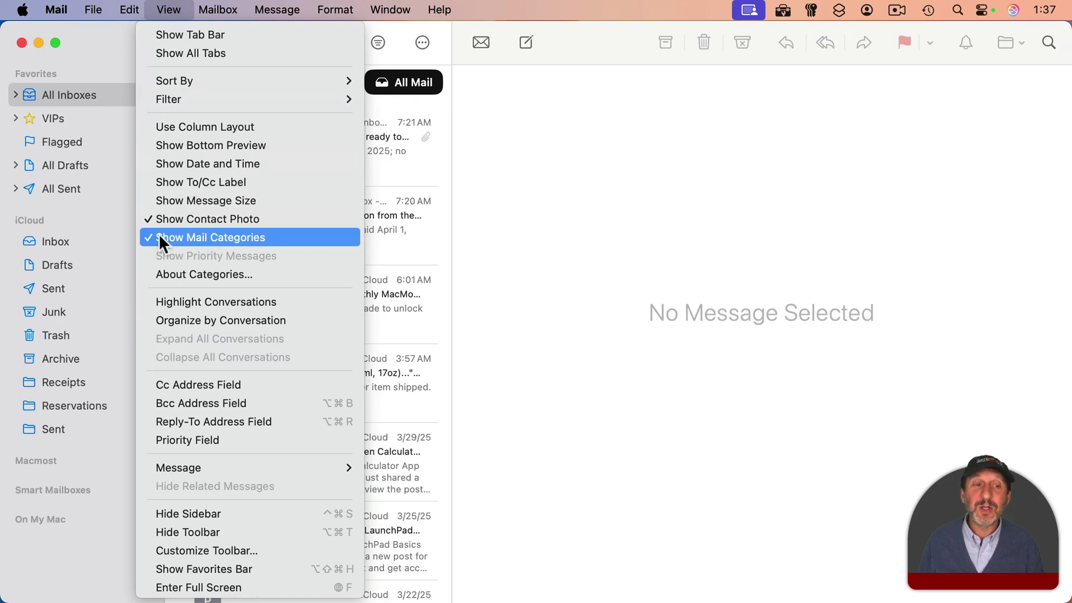
left_click(416, 47)
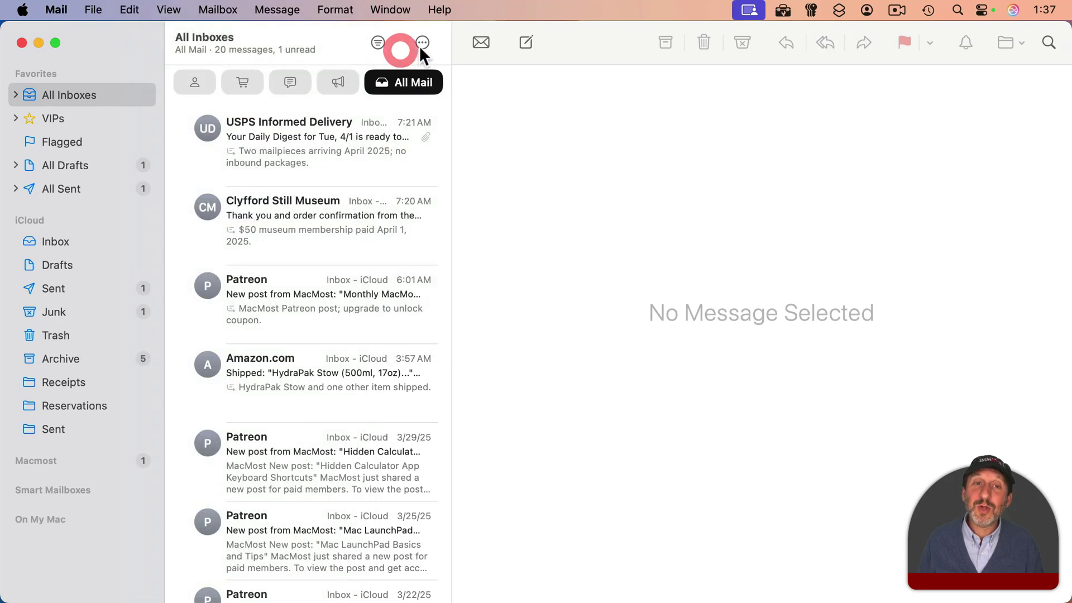
left_click(422, 44)
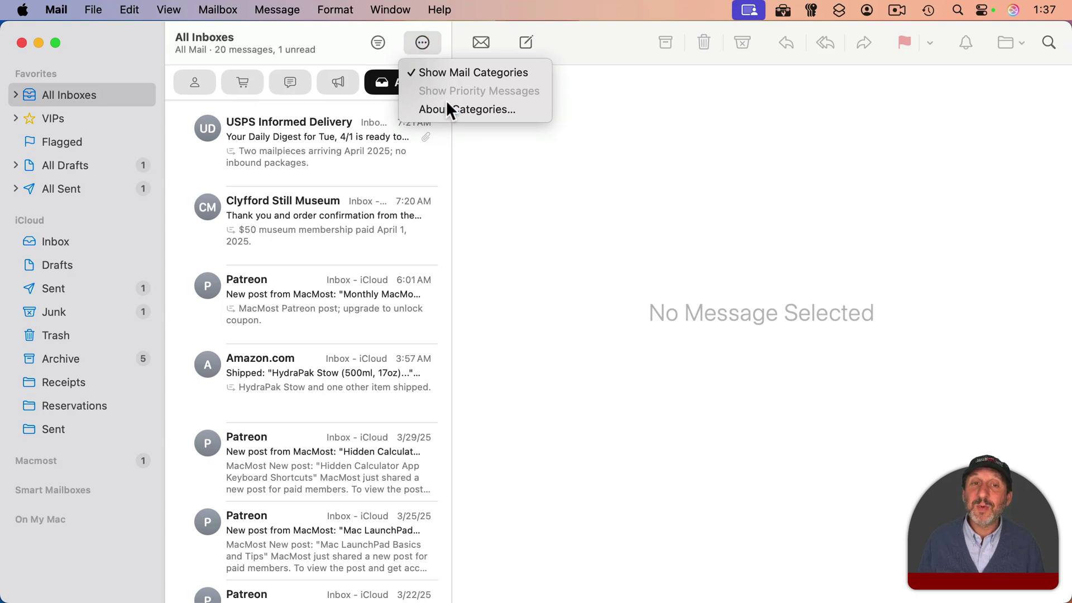
left_click(434, 72)
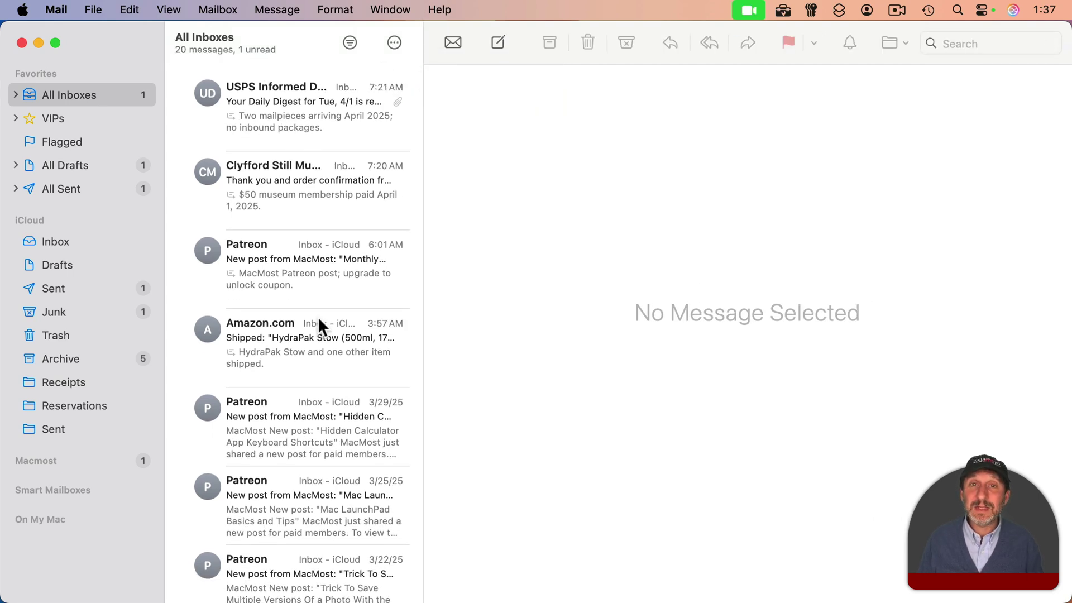
left_click(393, 42)
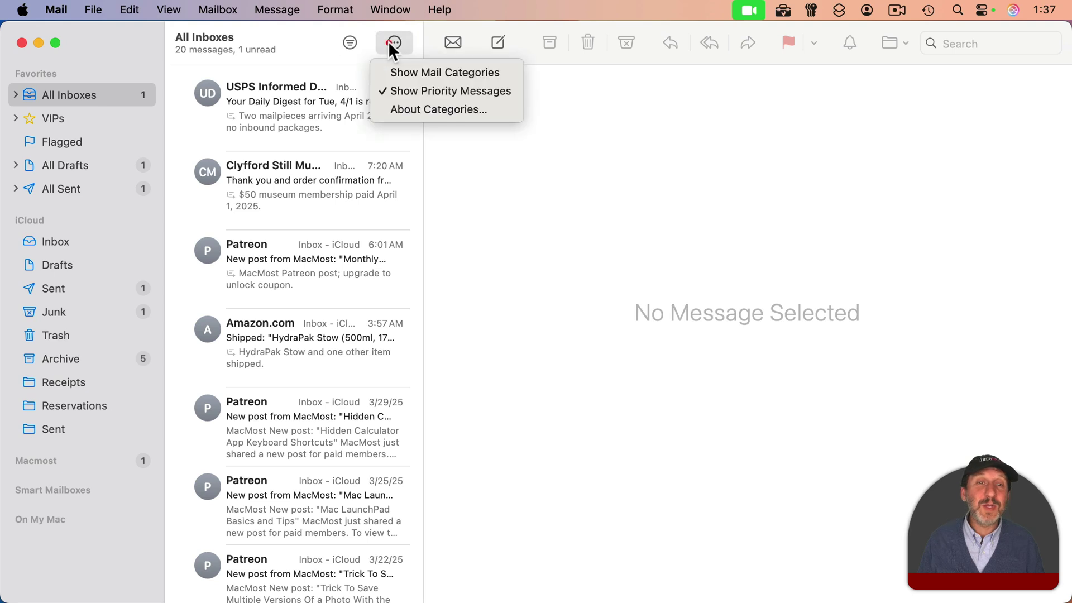
left_click(406, 67)
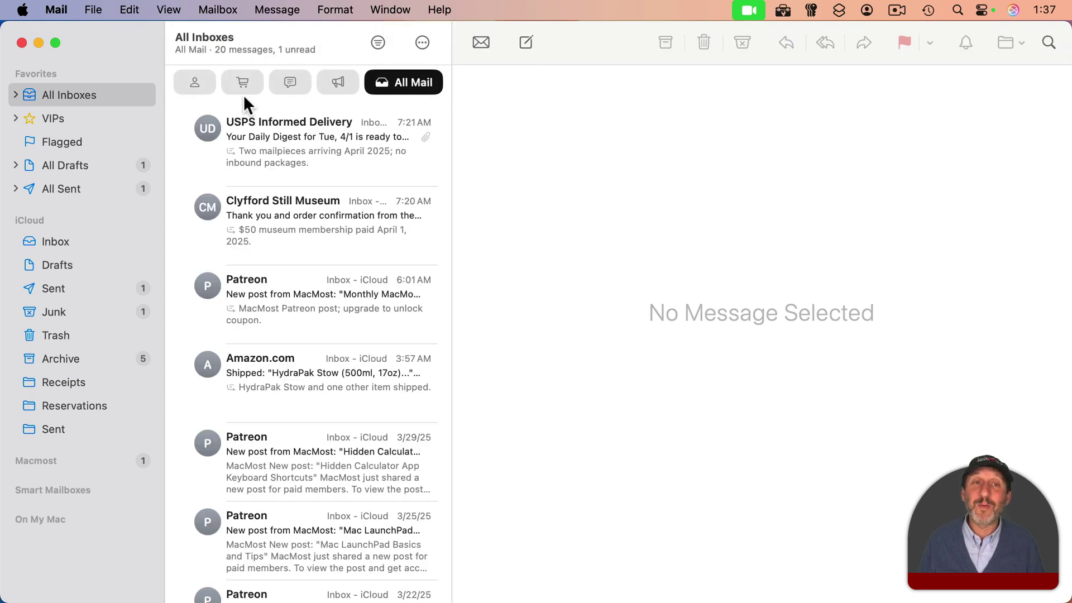